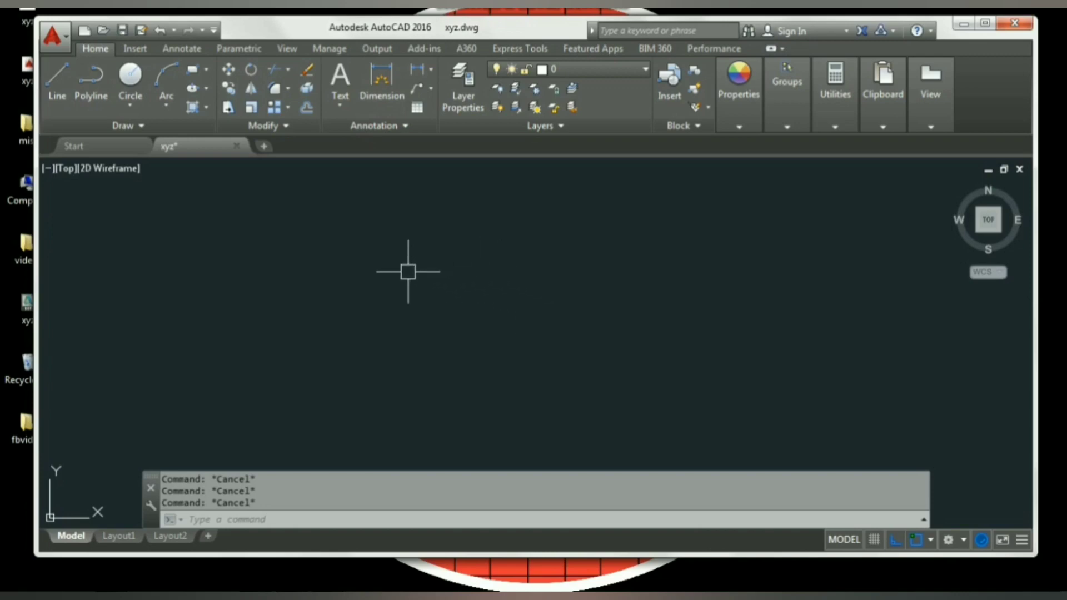
# Step: Place a horizontal XLINE construction line through a point in the drawing area
pyautogui.click(140, 125)
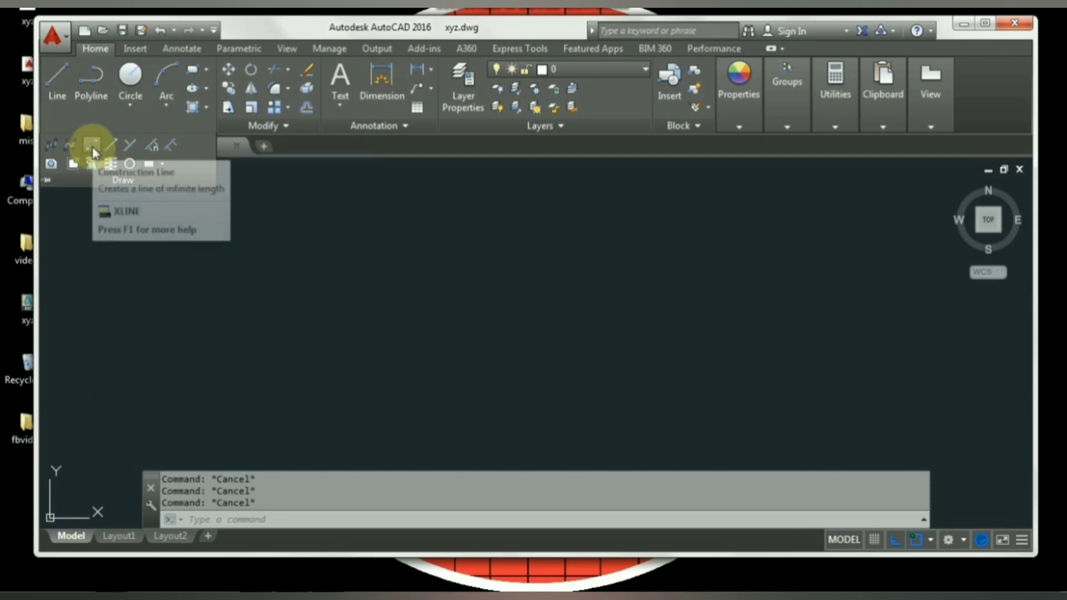
pyautogui.click(242, 286)
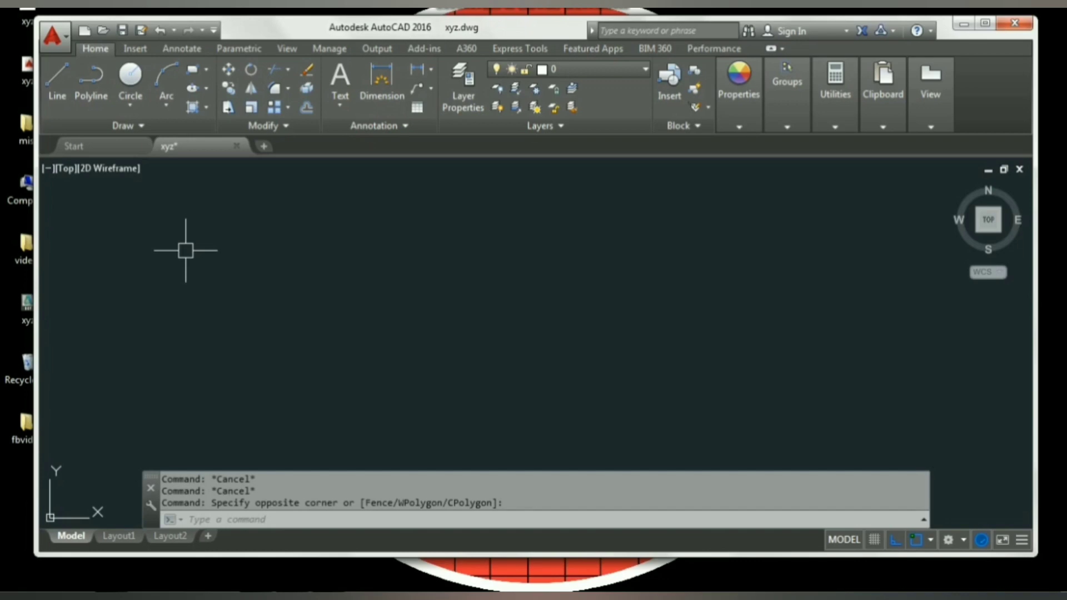
pyautogui.write('xl')
pyautogui.press('Return')
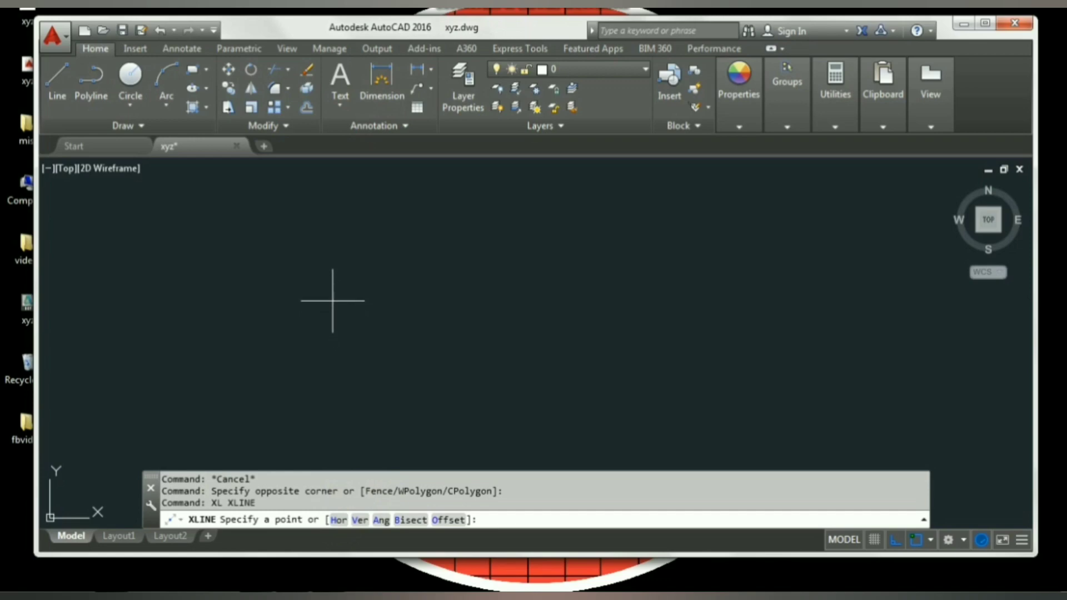
pyautogui.press('Return')
pyautogui.write('h')
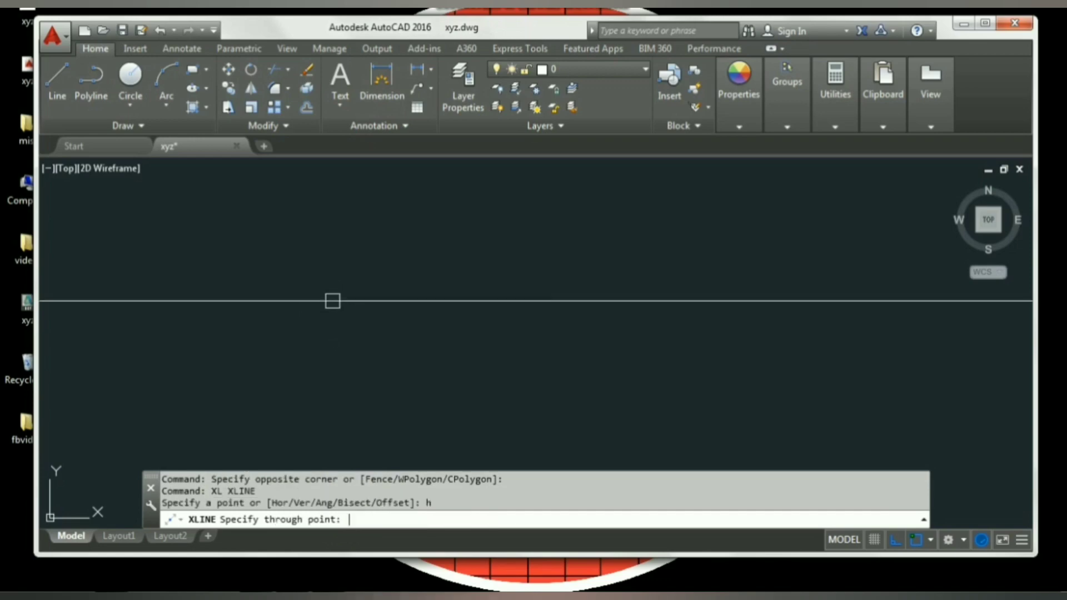
pyautogui.click(453, 292)
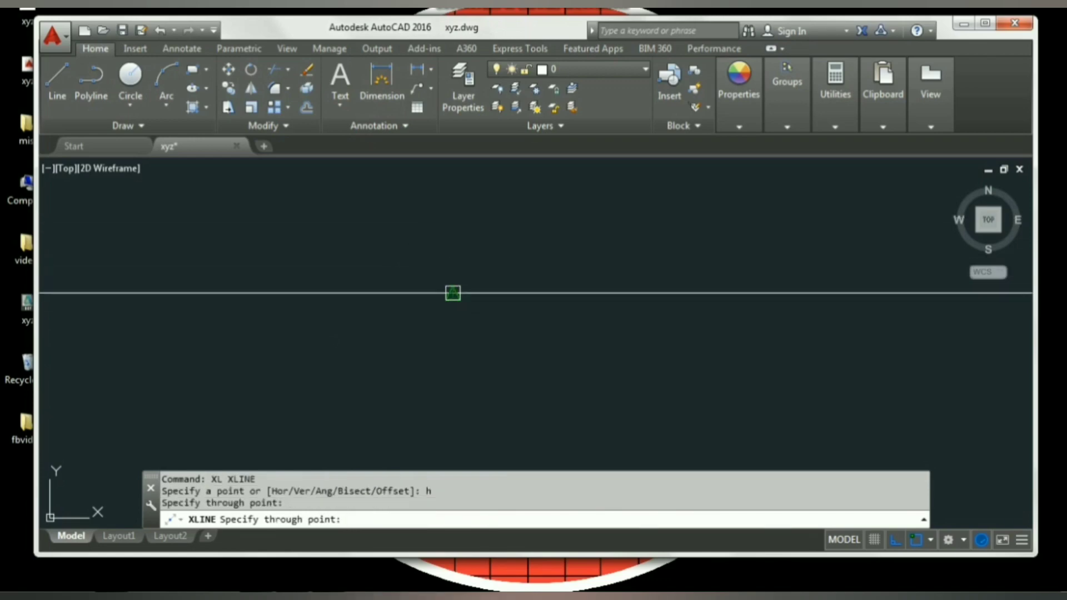
pyautogui.press('Escape')
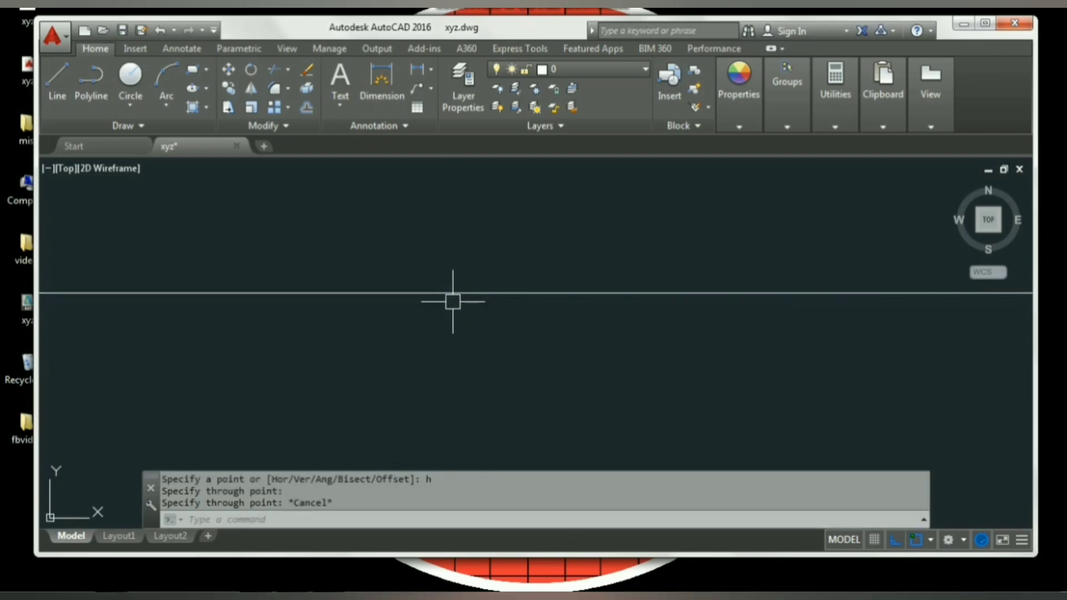
pyautogui.press('Escape')
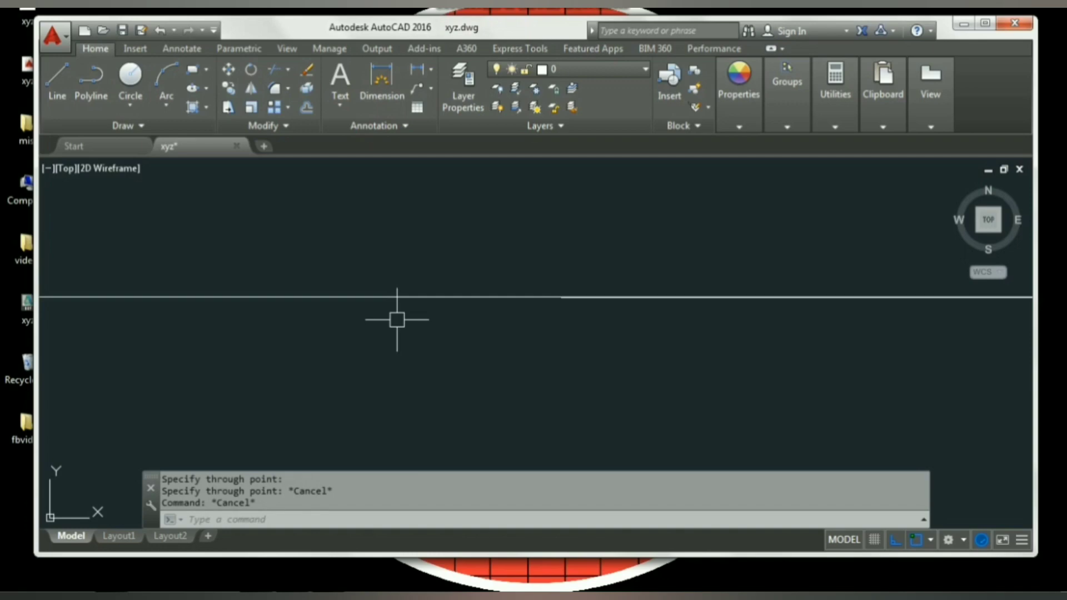
pyautogui.write('xl')
# Step: Draw a vertical XLINE crossing the horizontal line, then recentre the view on the crossing
pyautogui.press('Return')
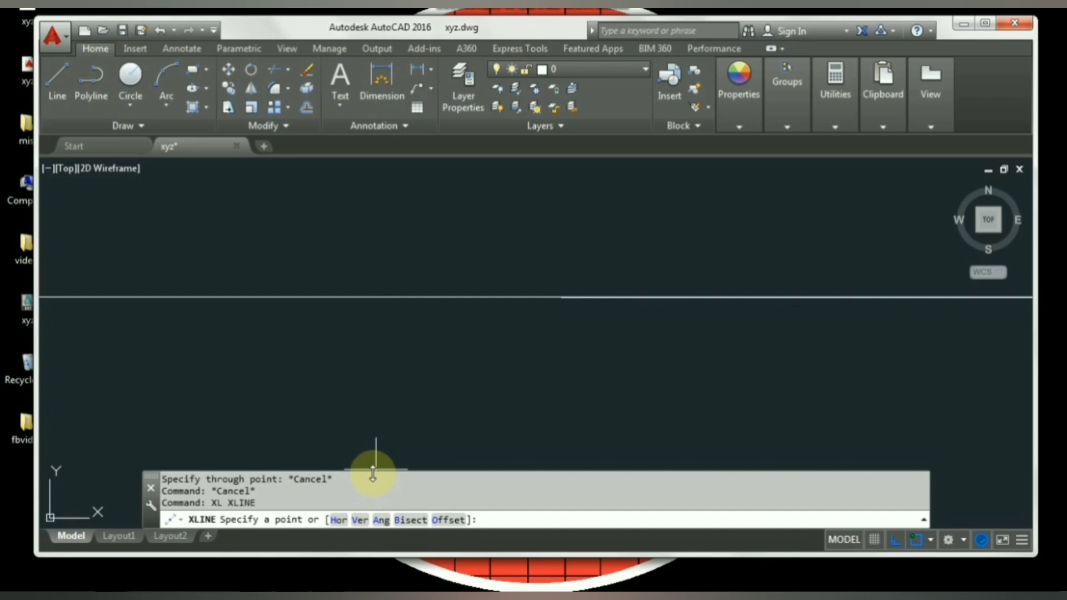
pyautogui.press('Return')
pyautogui.write('v')
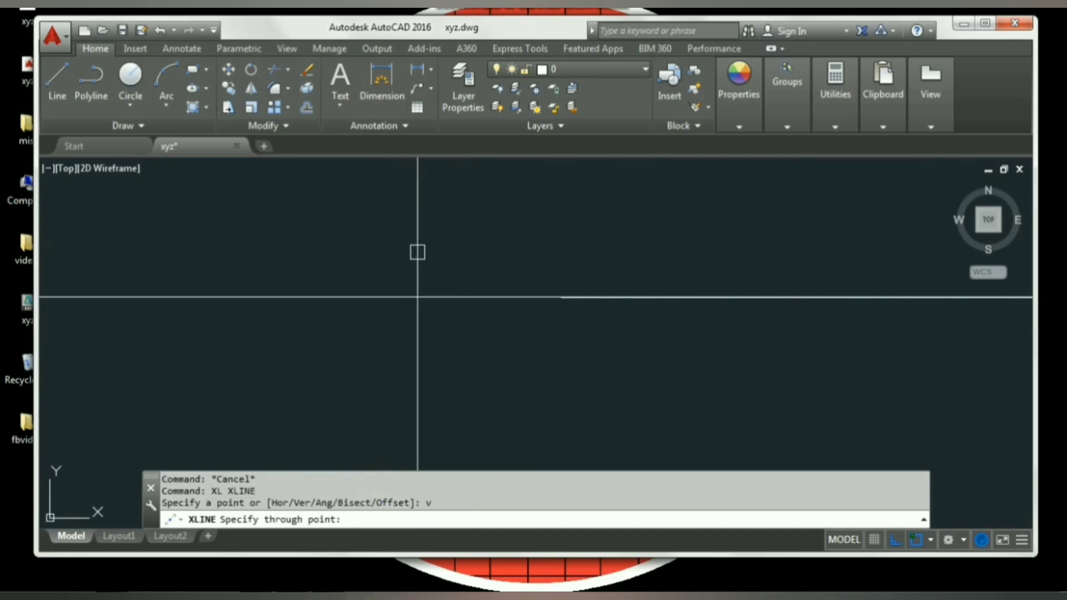
pyautogui.press('Escape')
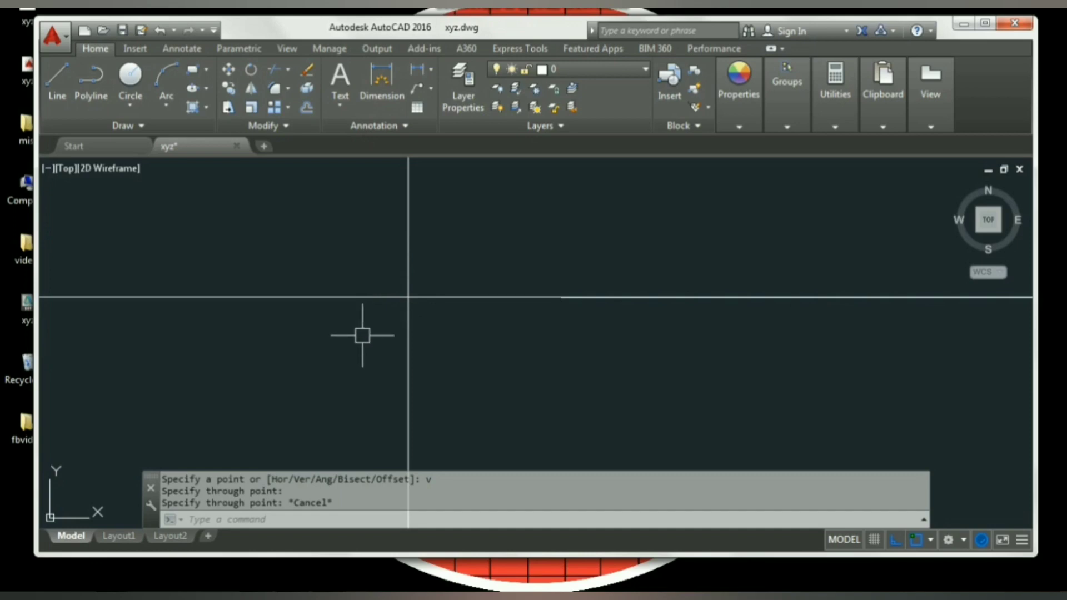
pyautogui.scroll(-2, 362, 335)
pyautogui.scroll(-3, 359, 339)
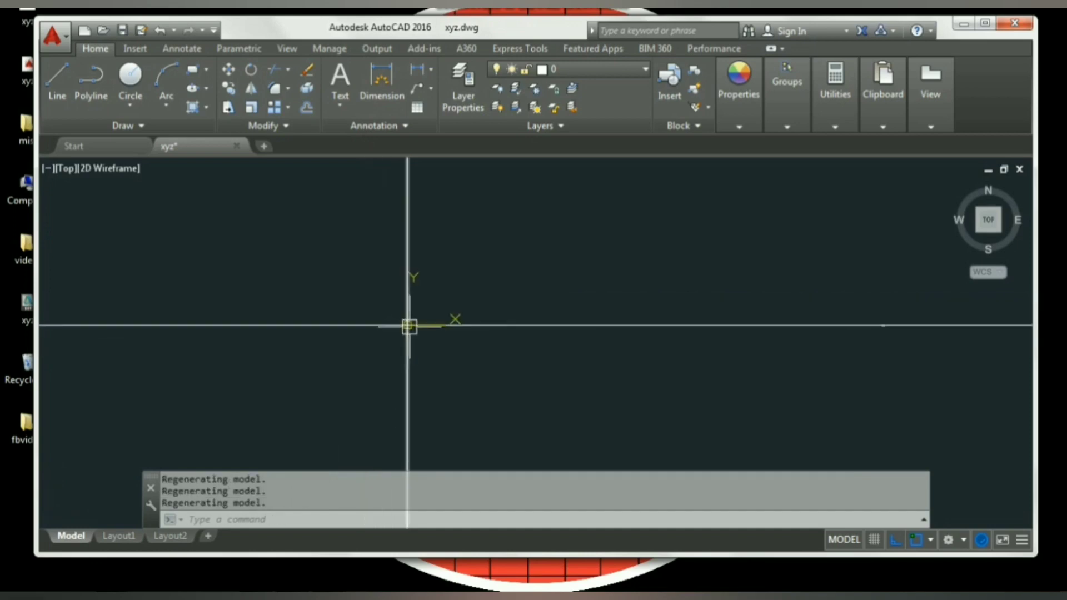
pyautogui.moveTo(414, 326)
pyautogui.mouseDown(button='middle')
pyautogui.moveTo(456, 326)
pyautogui.moveTo(459, 341)
pyautogui.moveTo(410, 340)
pyautogui.mouseUp(button='middle')
pyautogui.scroll(2, 410, 340)
pyautogui.scroll(-1, 389, 363)
pyautogui.scroll(-2, 405, 318)
pyautogui.scroll(2, 374, 297)
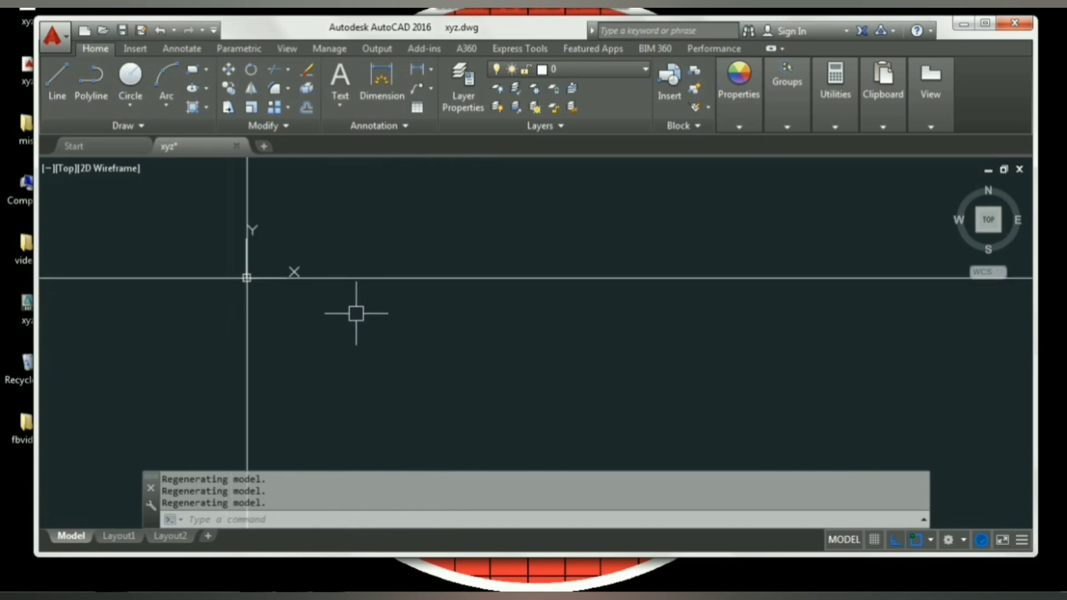
pyautogui.press('Escape')
pyautogui.press('Escape')
pyautogui.press('Escape')
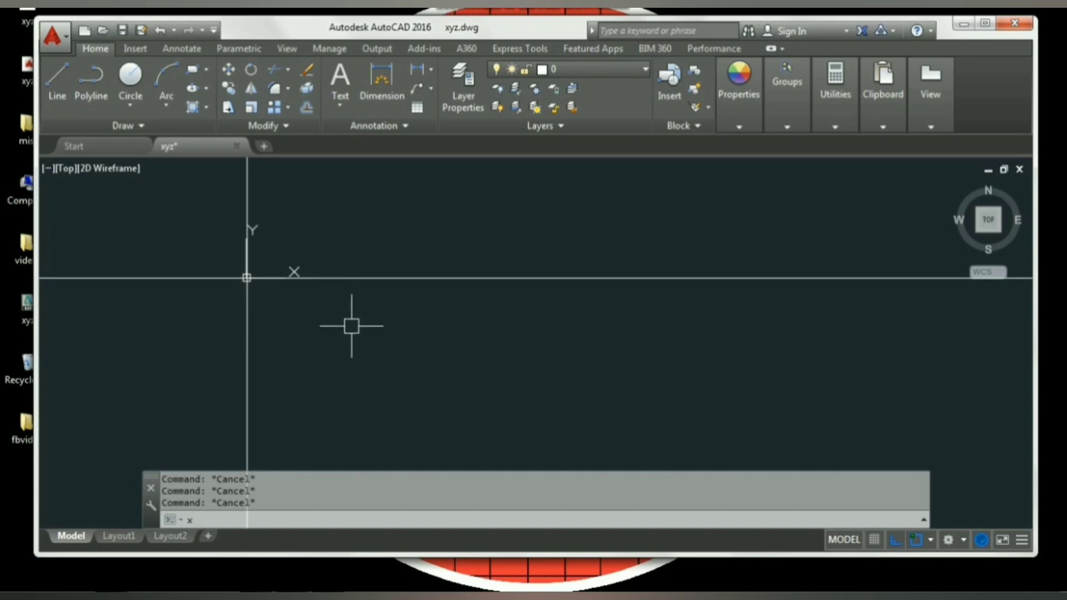
pyautogui.write('x')
# Step: Draw an XLINE at a 45° angle through the intersection of the two axes
pyautogui.press('Return')
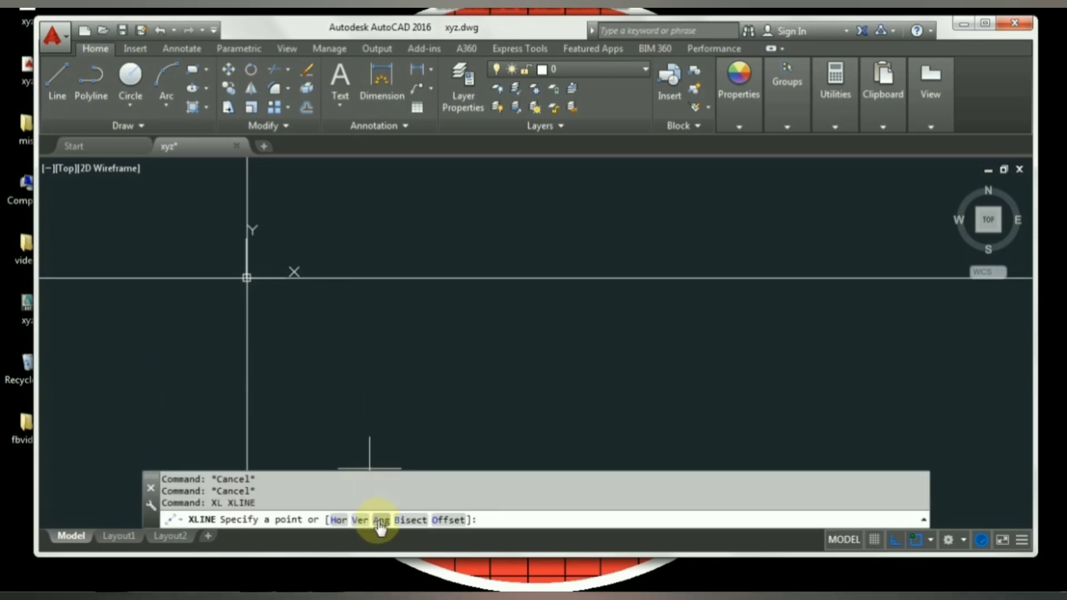
pyautogui.press('Return')
pyautogui.write('45')
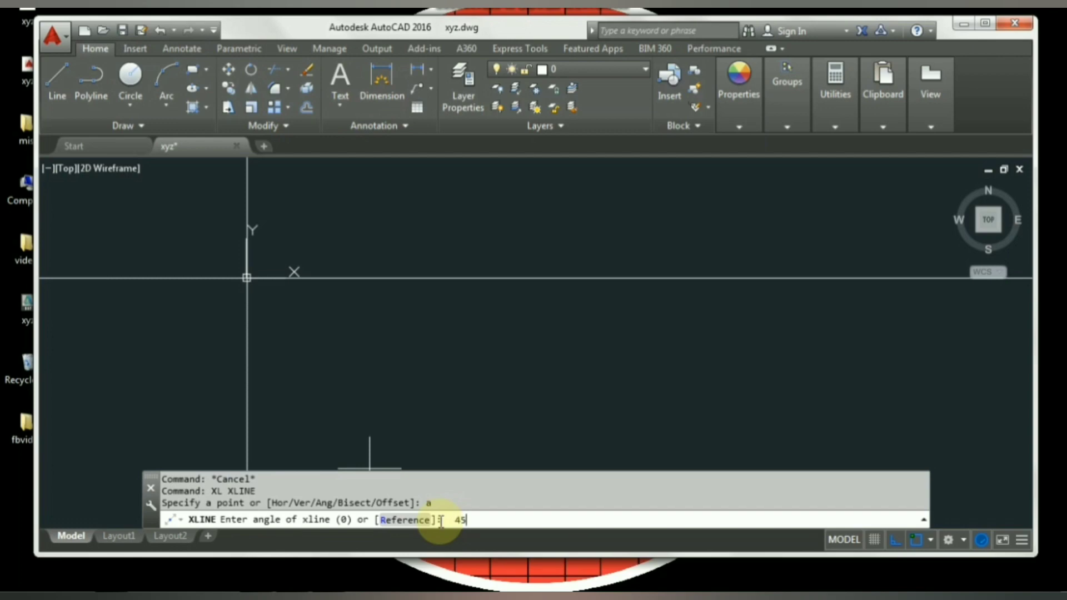
pyautogui.press('Return')
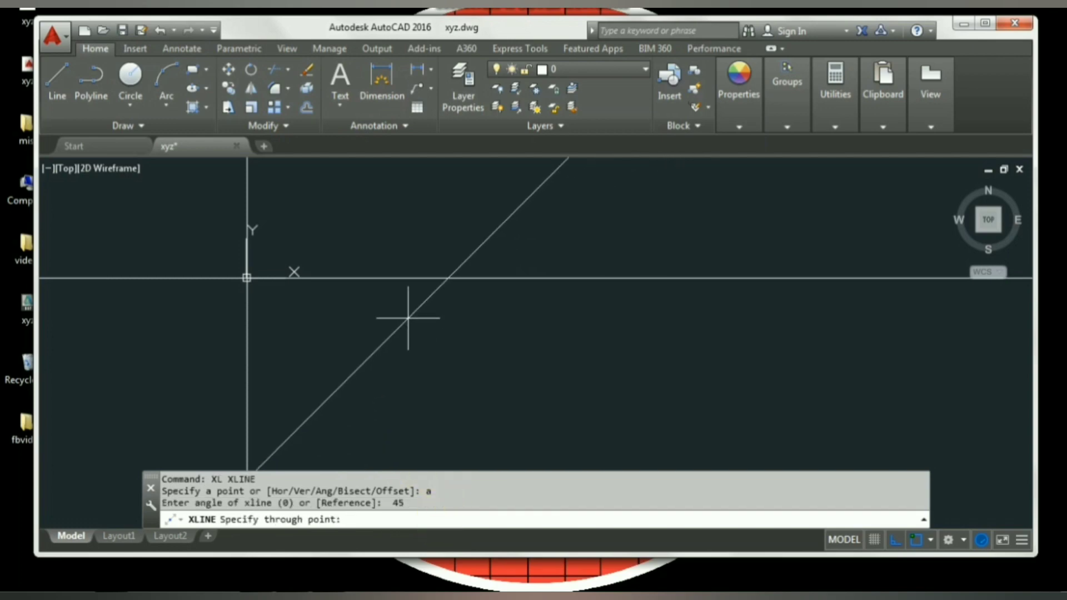
pyautogui.click(375, 246)
pyautogui.press('Escape')
pyautogui.scroll(-5, 369, 325)
pyautogui.scroll(-2, 370, 325)
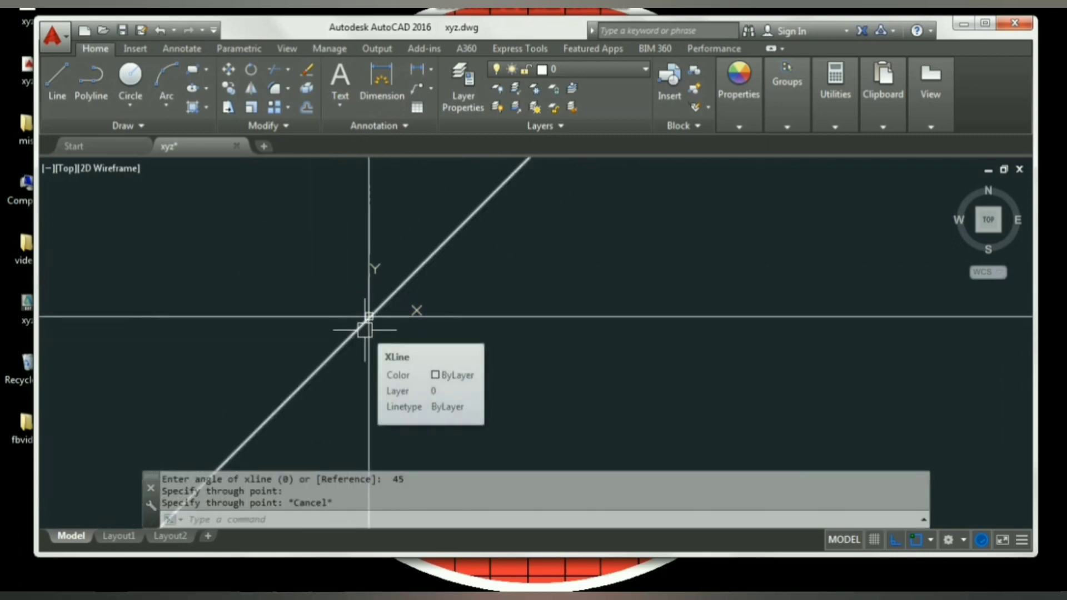
pyautogui.write('xl')
# Step: Draw a Bisect XLINE with its vertex at the axes' intersection, forming an X with the 45° line
pyautogui.press('Return')
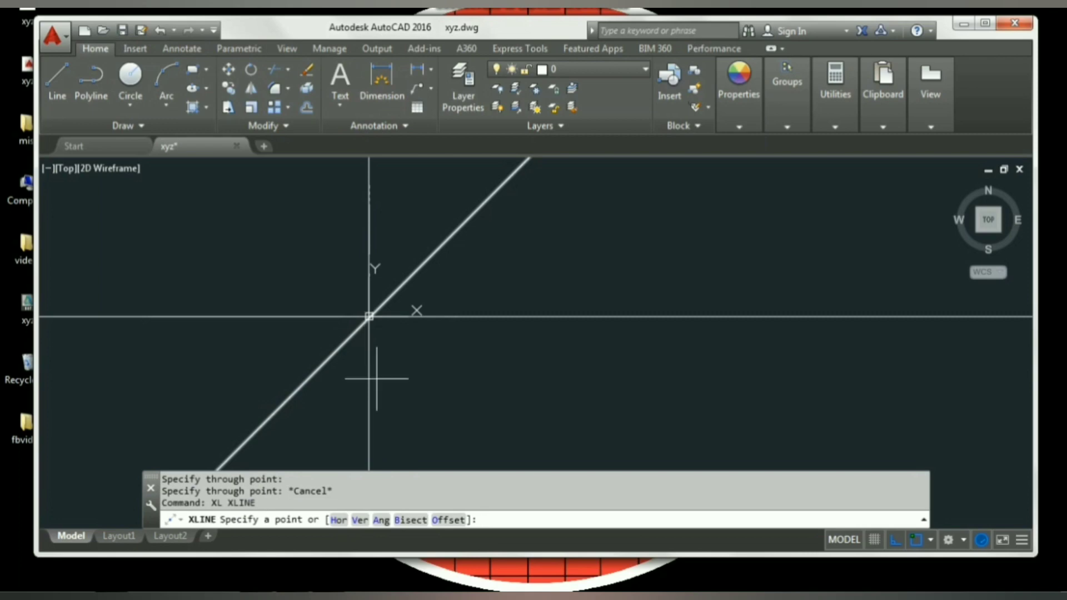
pyautogui.click(408, 522)
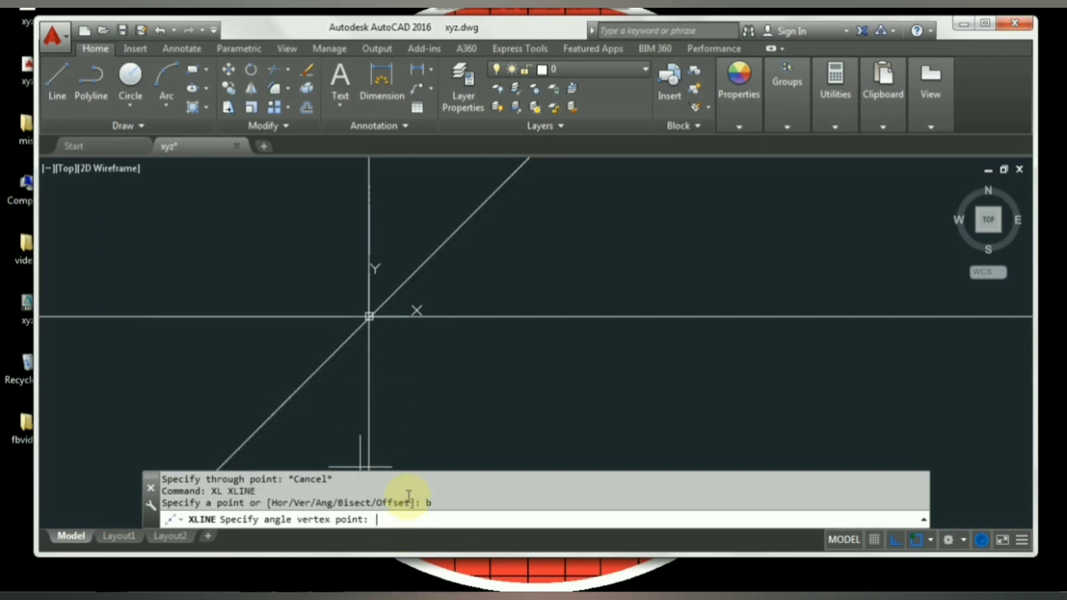
pyautogui.click(368, 317)
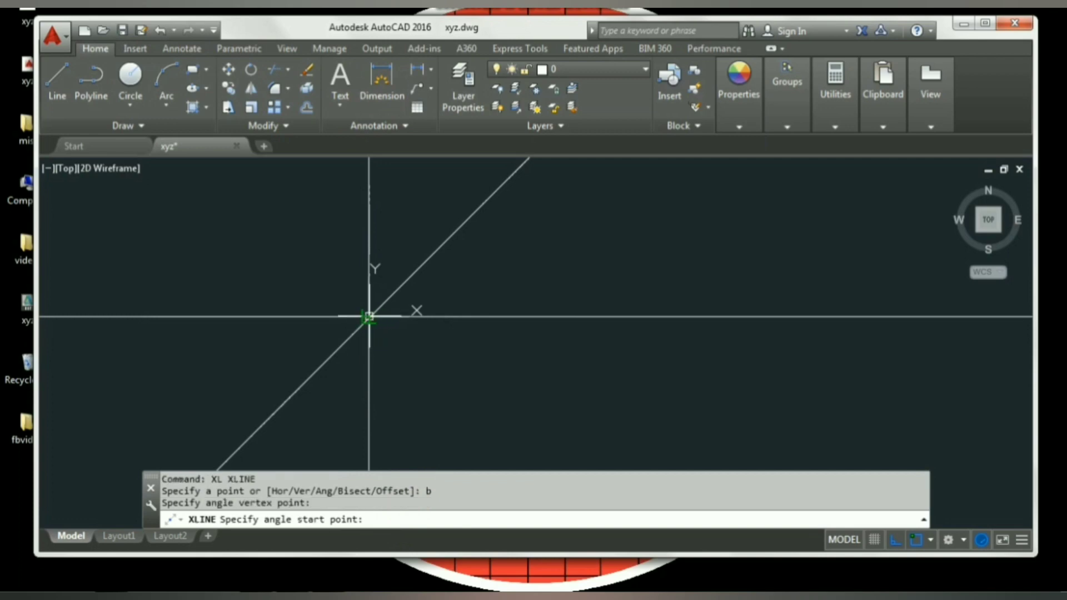
pyautogui.click(370, 248)
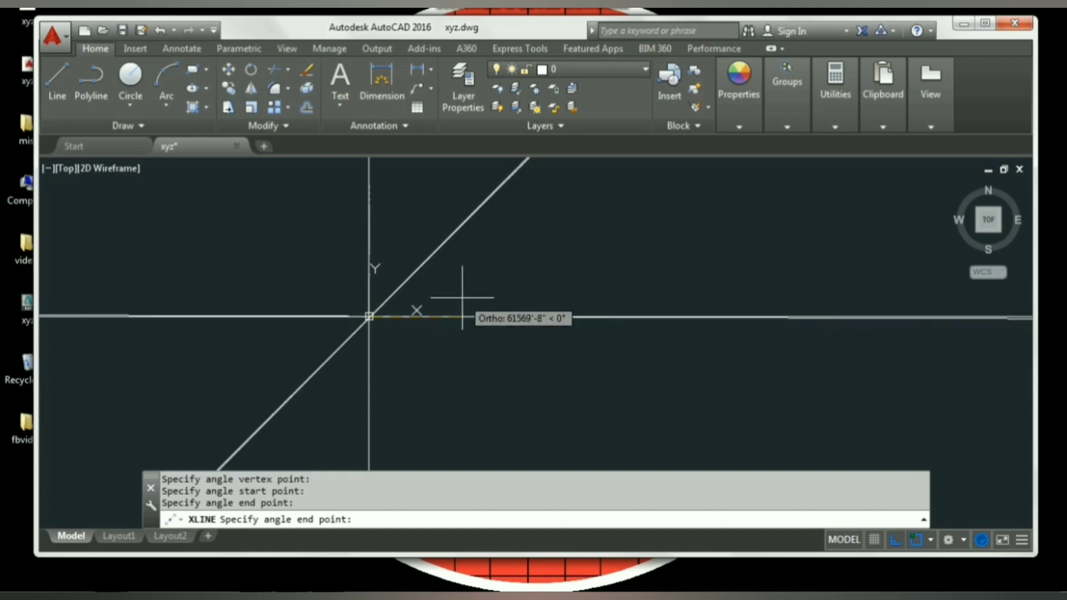
pyautogui.press('F3')
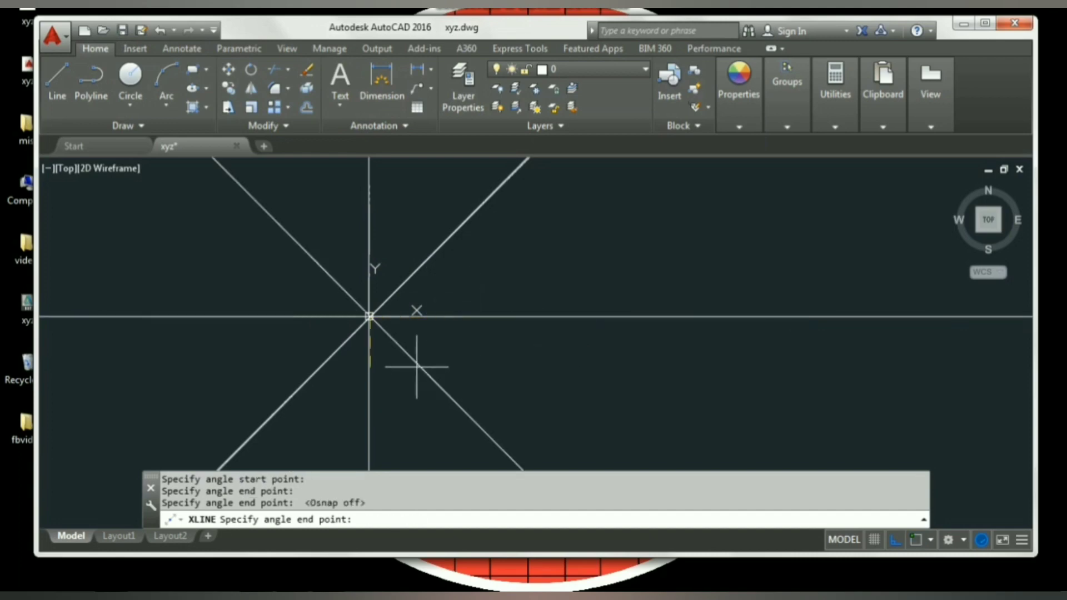
pyautogui.press('Escape')
pyautogui.moveTo(419, 363)
pyautogui.mouseDown(button='middle')
pyautogui.moveTo(421, 319)
pyautogui.moveTo(409, 344)
pyautogui.moveTo(428, 348)
pyautogui.moveTo(443, 335)
pyautogui.mouseUp(button='middle')
pyautogui.press('Escape')
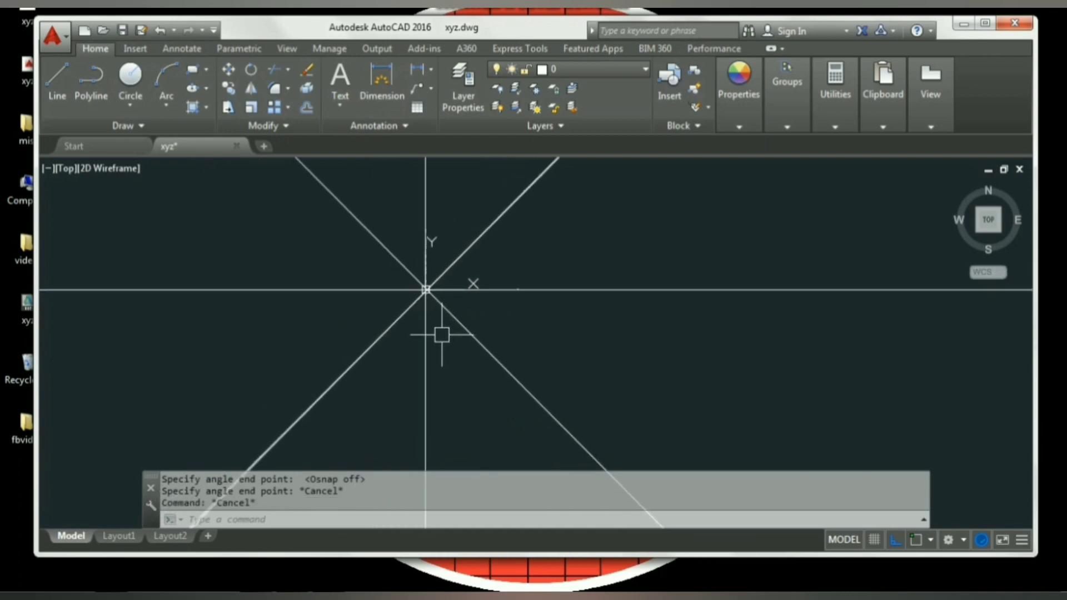
pyautogui.write('xl')
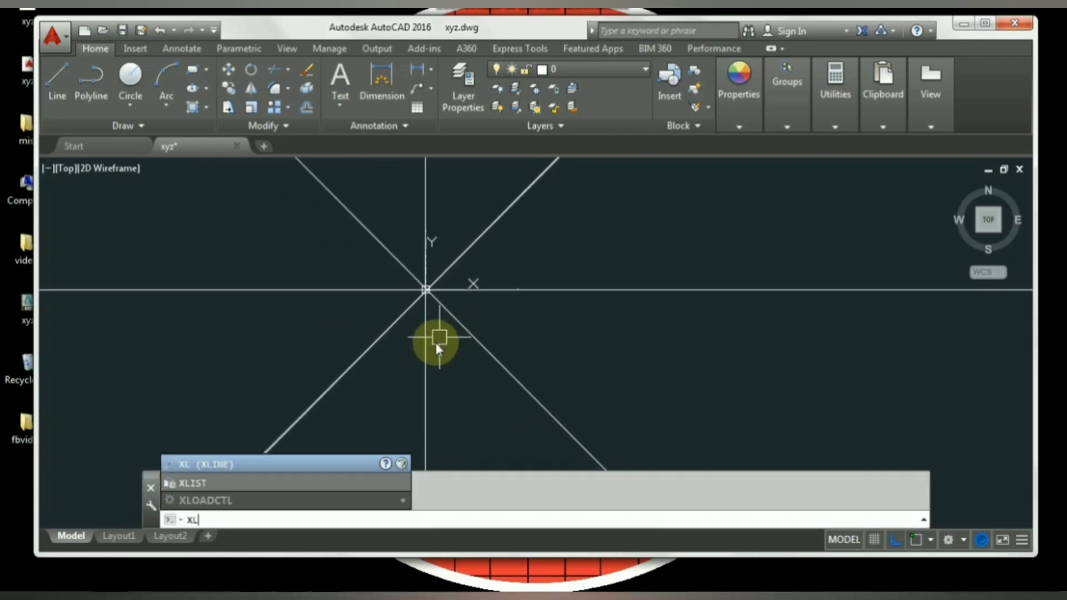
pyautogui.press('Return')
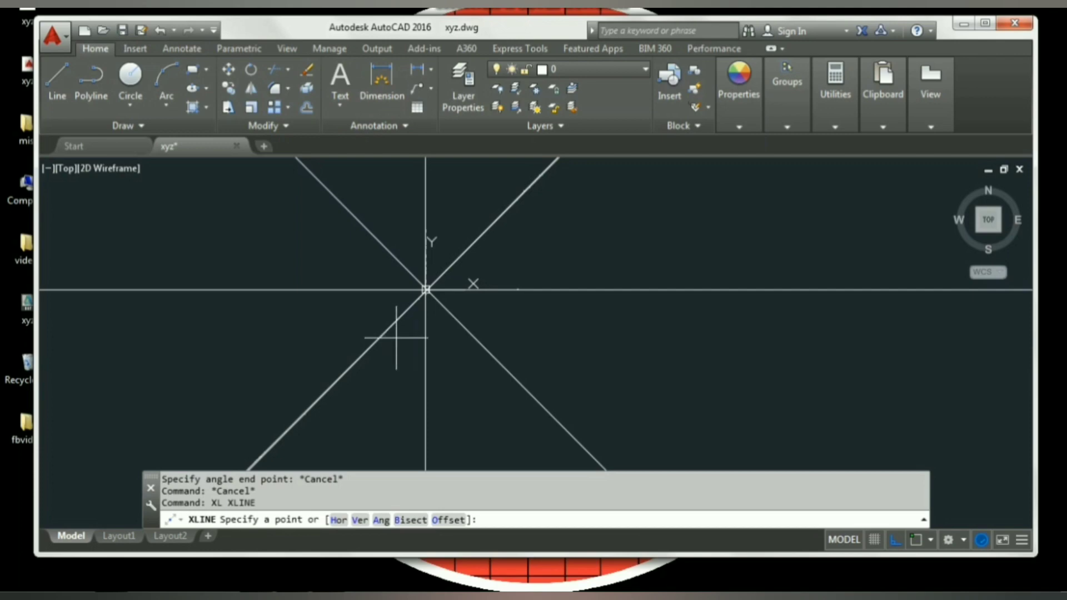
pyautogui.press('Escape')
pyautogui.moveTo(405, 298)
pyautogui.mouseDown(button='middle')
pyautogui.moveTo(412, 340)
pyautogui.moveTo(320, 408)
pyautogui.moveTo(392, 322)
pyautogui.moveTo(459, 280)
pyautogui.moveTo(350, 376)
pyautogui.moveTo(406, 335)
pyautogui.moveTo(374, 398)
pyautogui.mouseUp(button='middle')
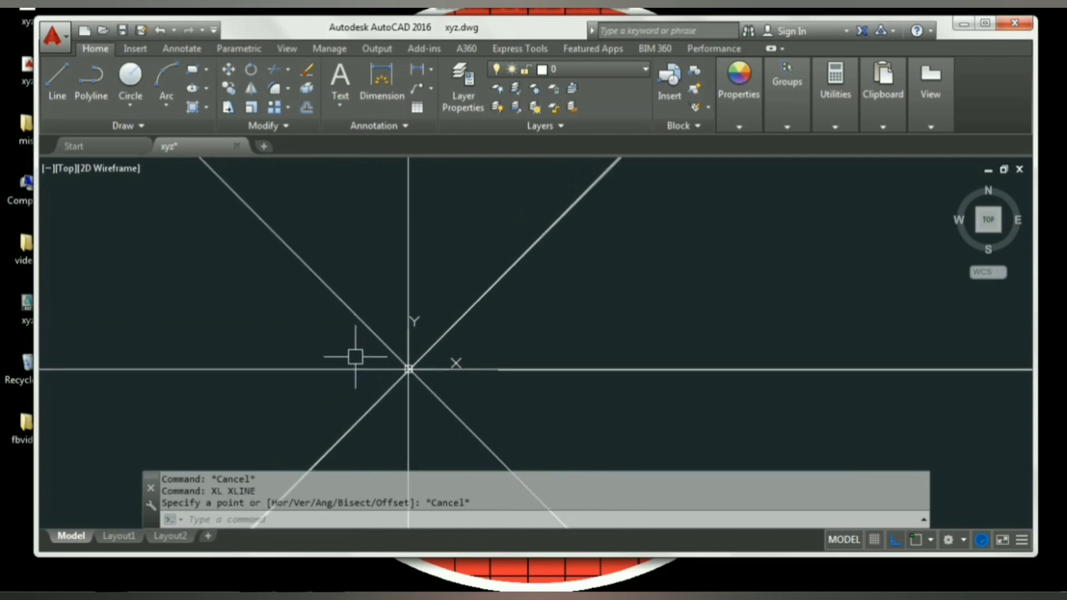
pyautogui.scroll(1, 382, 389)
pyautogui.press('Escape')
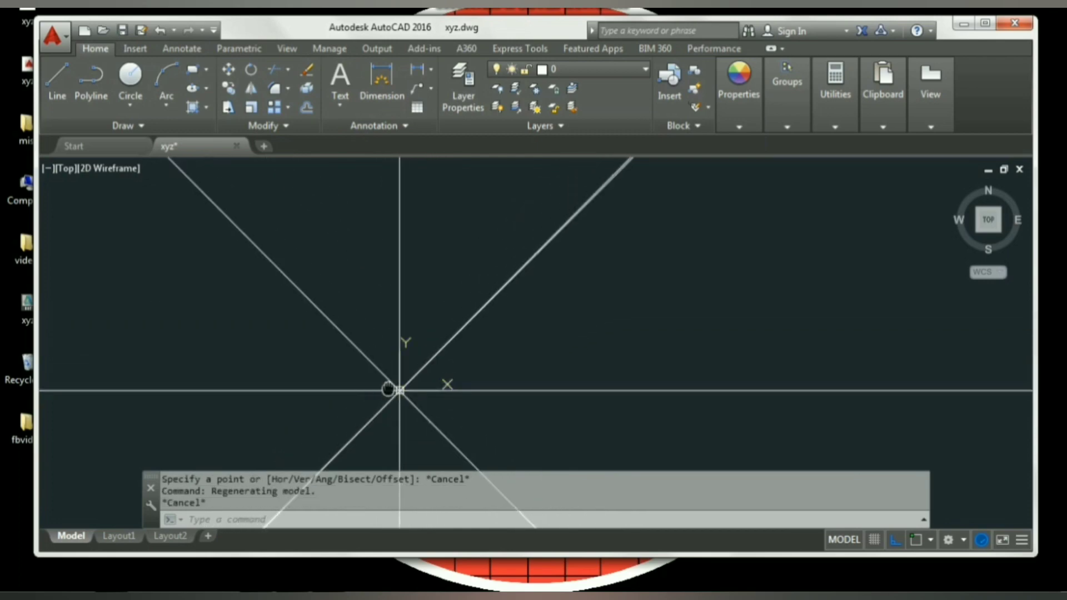
pyautogui.moveTo(400, 389)
pyautogui.mouseDown(button='middle')
pyautogui.moveTo(412, 322)
pyautogui.moveTo(425, 393)
pyautogui.mouseUp(button='middle')
pyautogui.moveTo(448, 352); pyautogui.dragTo(473, 371, button='middle')
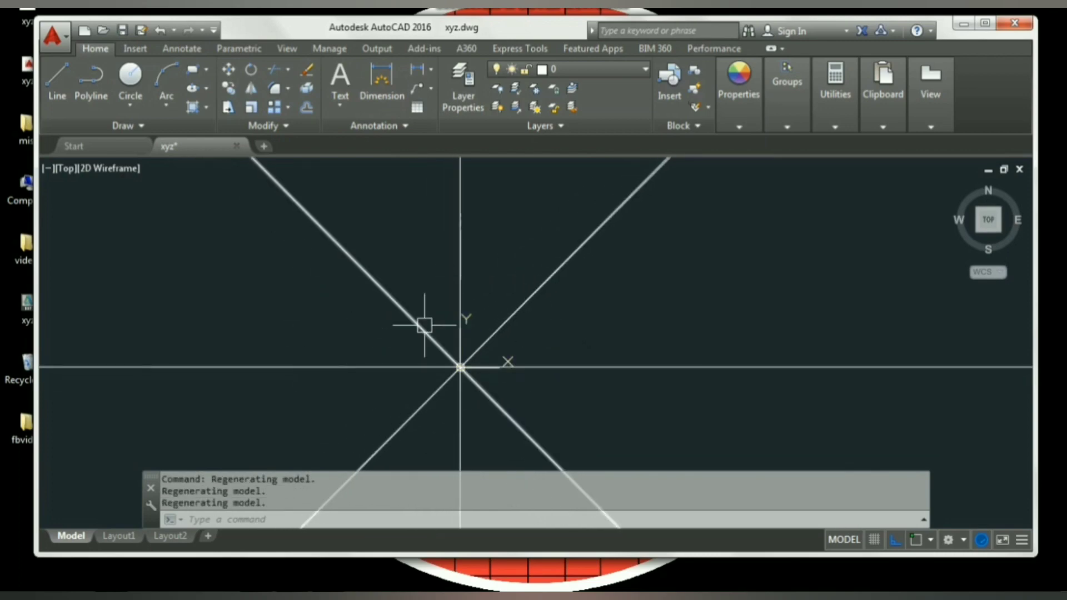